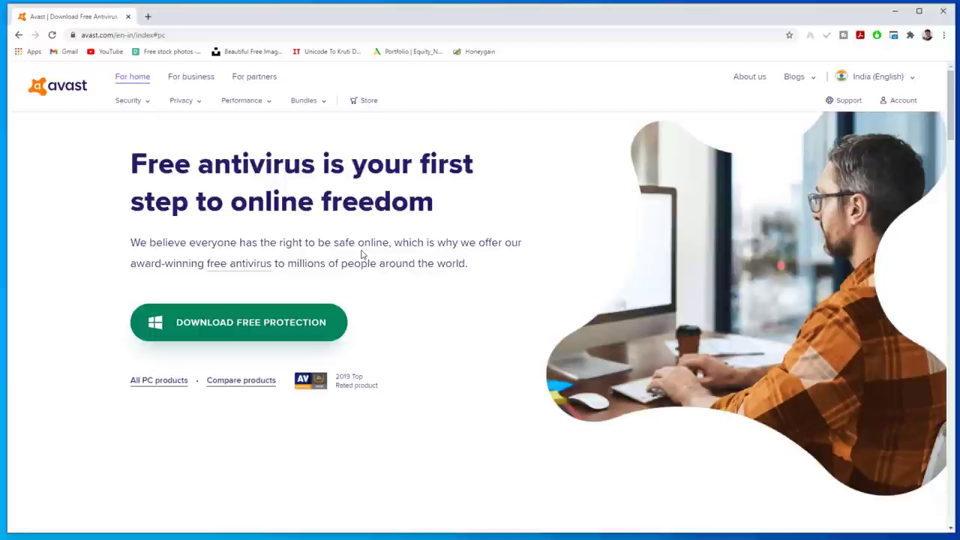
# Download the free antivirus installer from the Avast site, keep the flagged file and run it
pyautogui.scroll(-1, 361, 259)
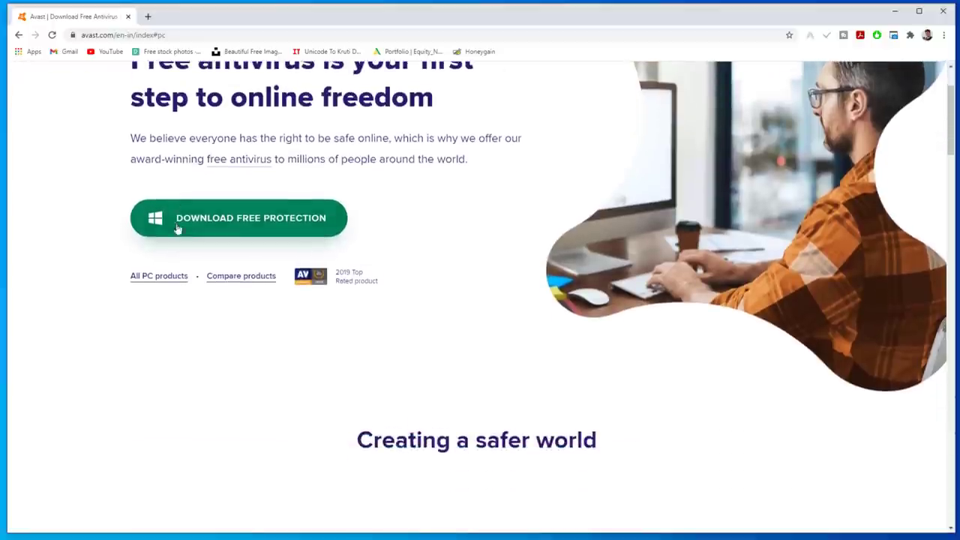
pyautogui.click(266, 218)
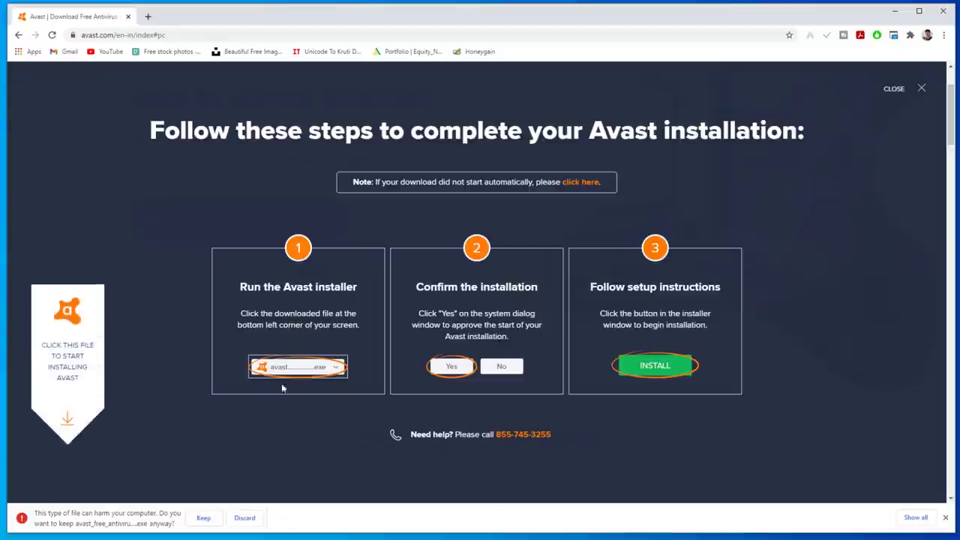
pyautogui.click(203, 517)
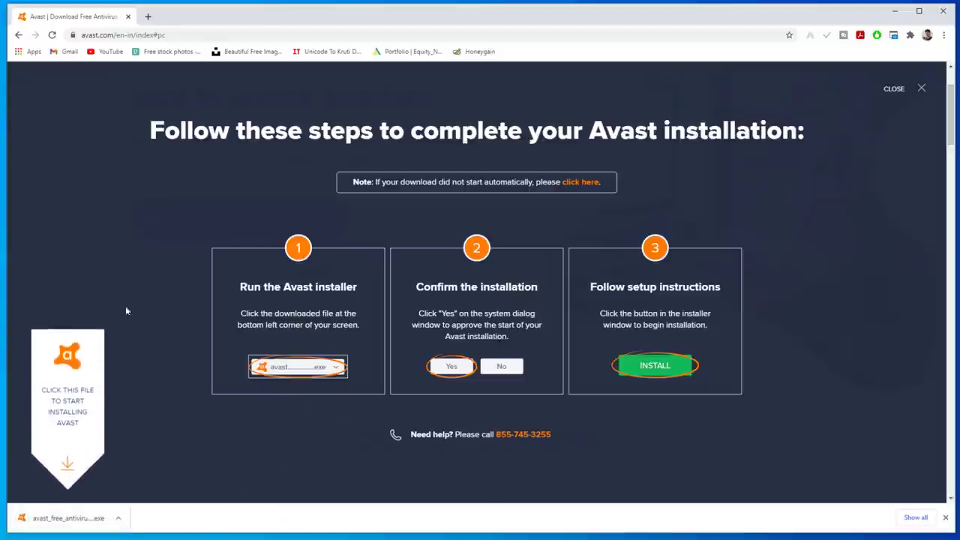
pyautogui.click(117, 518)
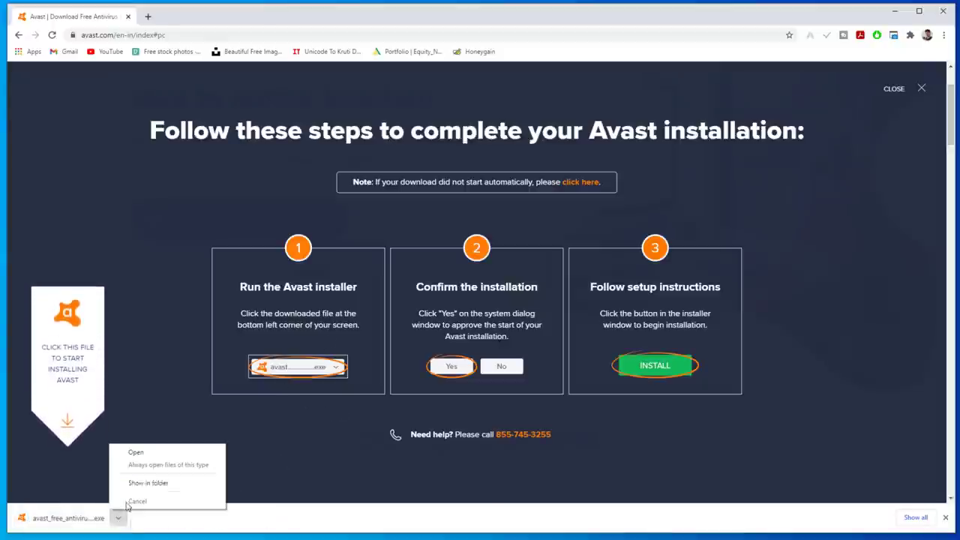
pyautogui.click(142, 453)
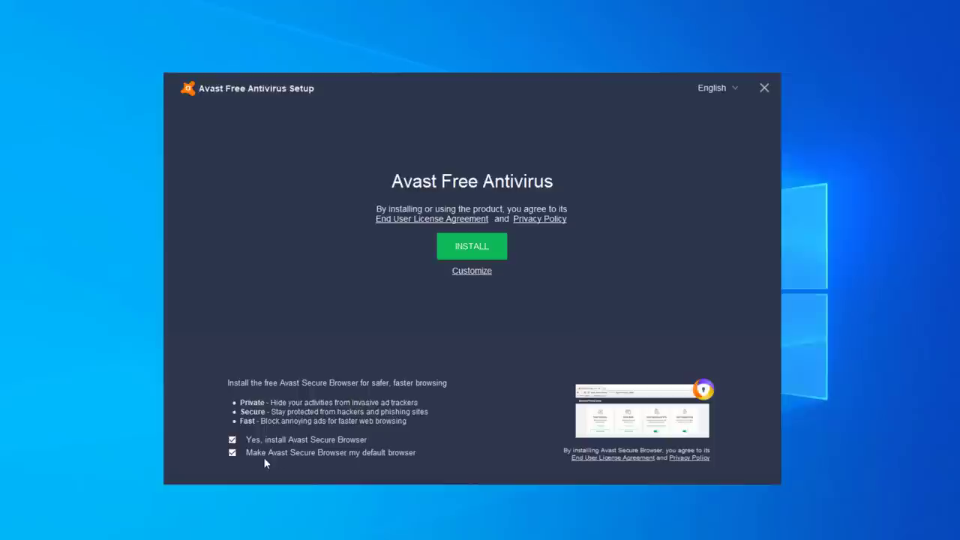
# Install Avast Free Antivirus without the Avast Secure Browser
pyautogui.click(232, 441)
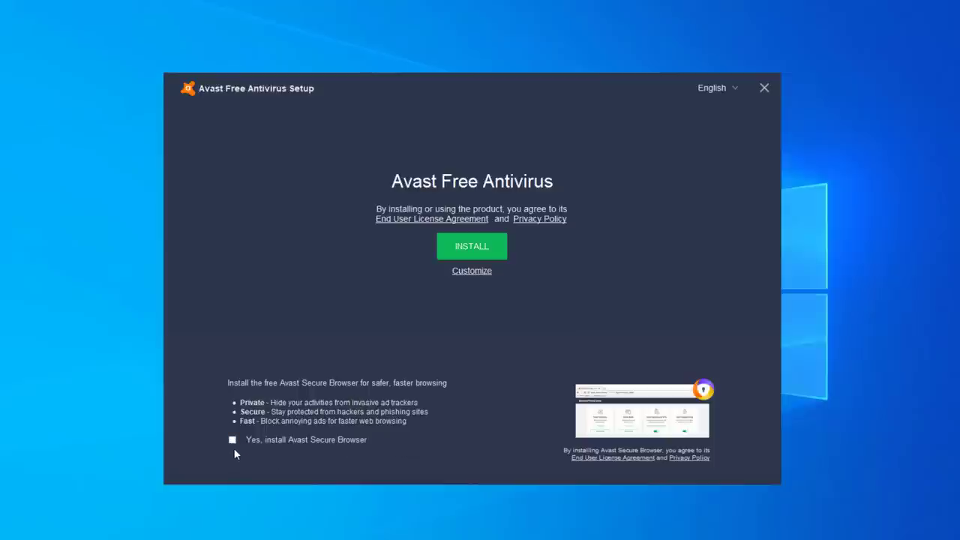
pyautogui.click(458, 250)
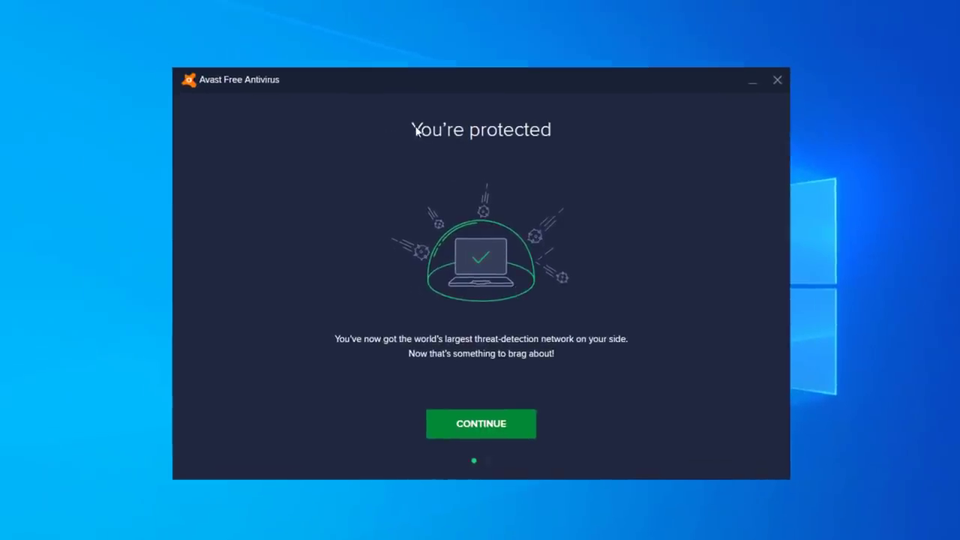
# Run the first scan and update all selected outdated apps
pyautogui.click(530, 426)
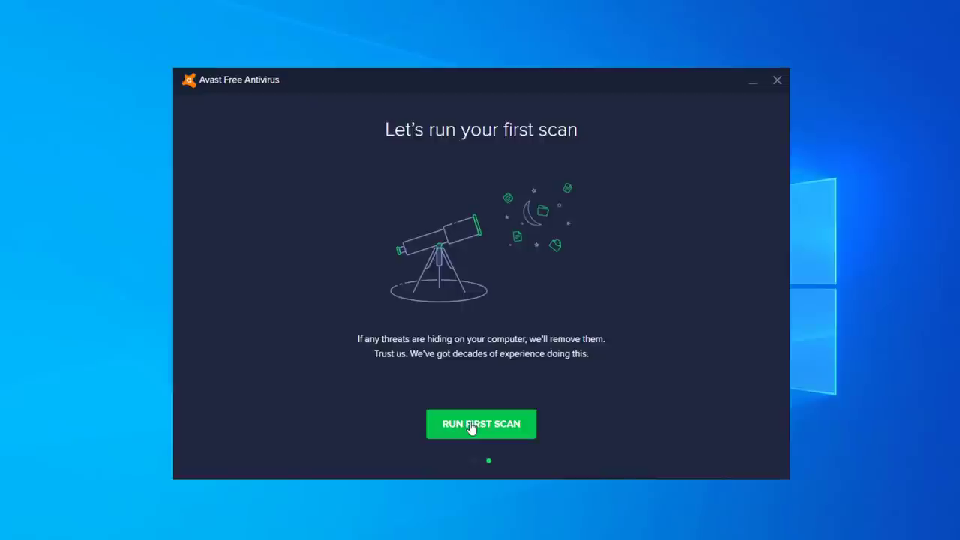
pyautogui.click(471, 425)
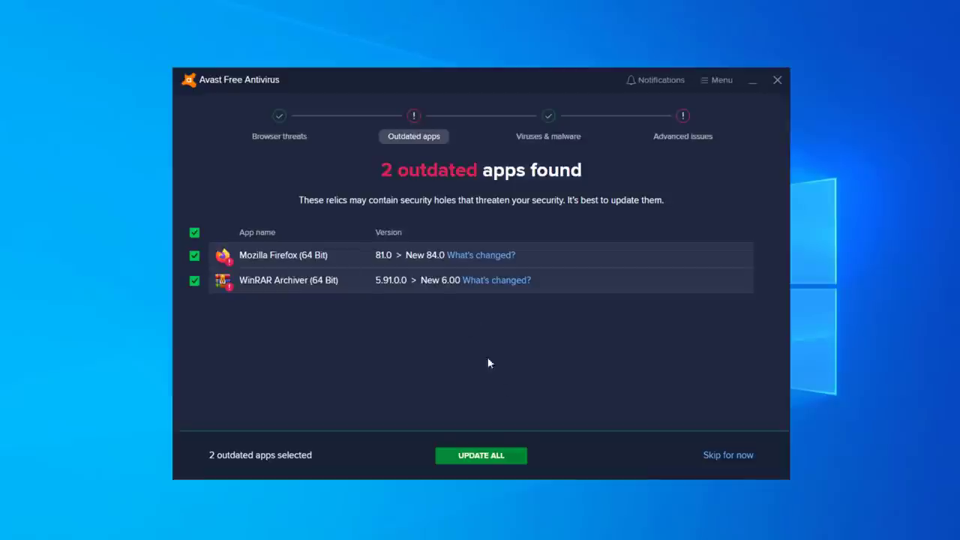
pyautogui.click(494, 457)
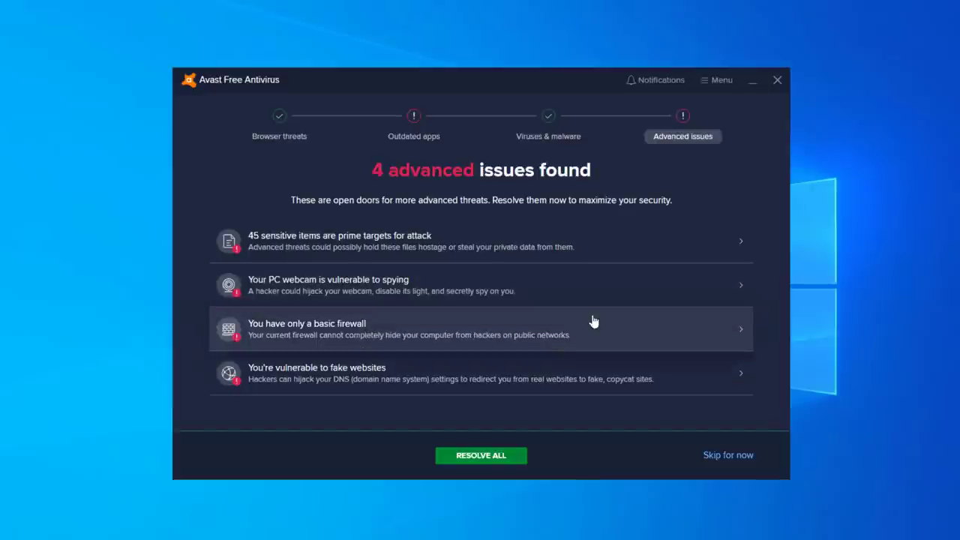
# Try to resolve all advanced issues and close the Avast Premium Security plan offer
pyautogui.click(474, 459)
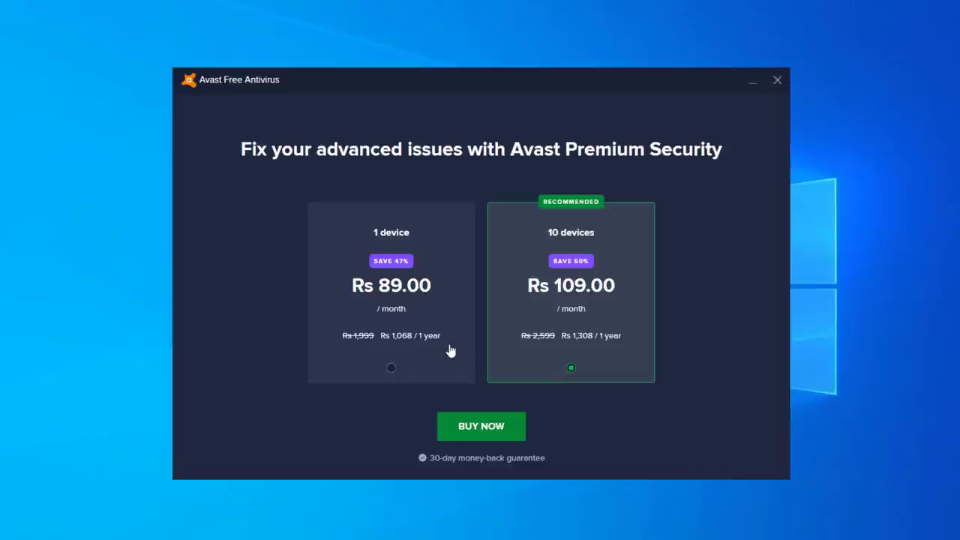
pyautogui.click(779, 81)
# Open Avast Free Antivirus from the system tray, close it, and launch it again from the desktop shortcut
pyautogui.click(817, 537)
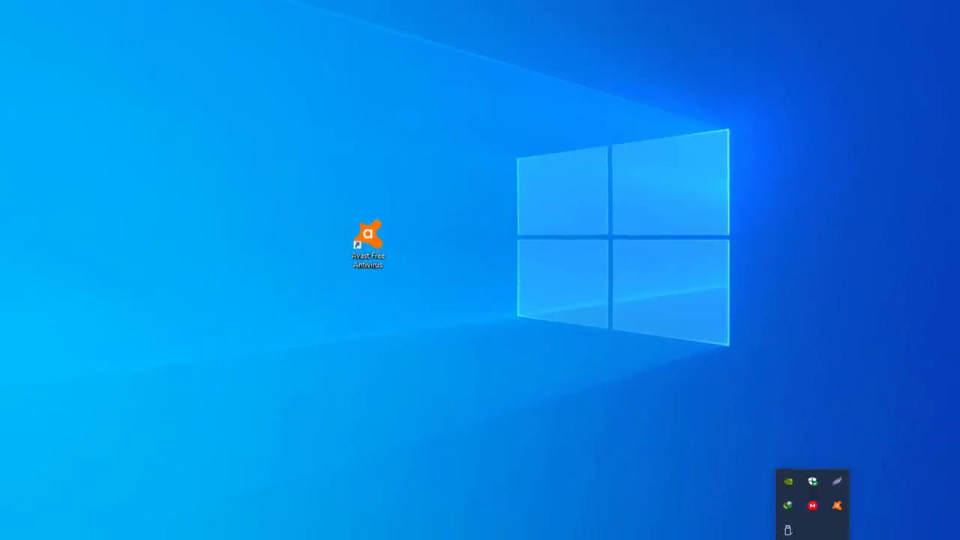
pyautogui.doubleClick(837, 507)
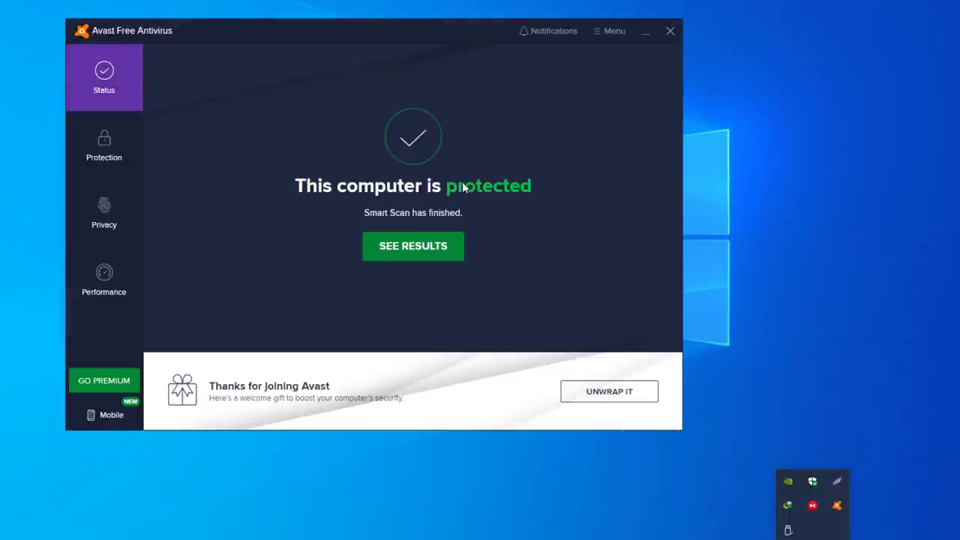
pyautogui.click(670, 30)
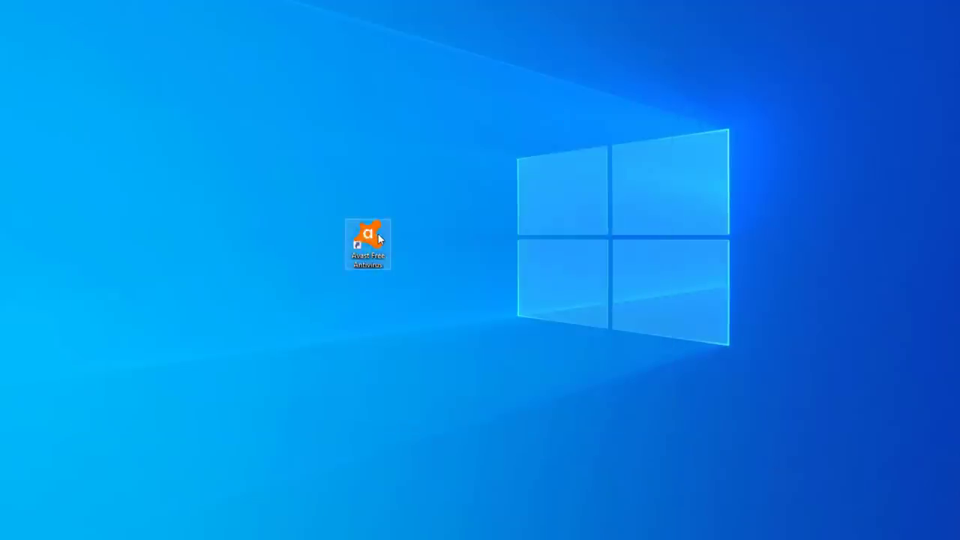
pyautogui.doubleClick(379, 239)
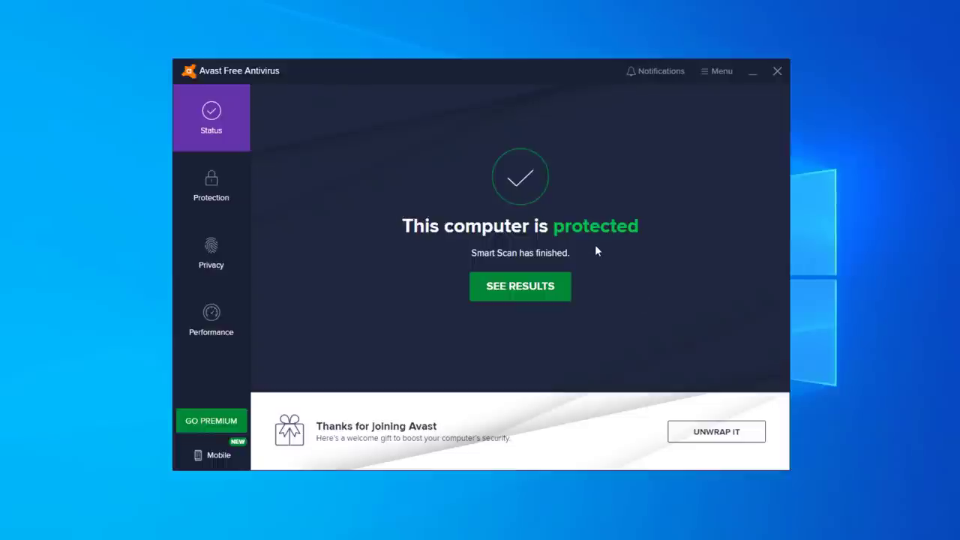
# Look through the protection features, including Real Site
pyautogui.click(214, 191)
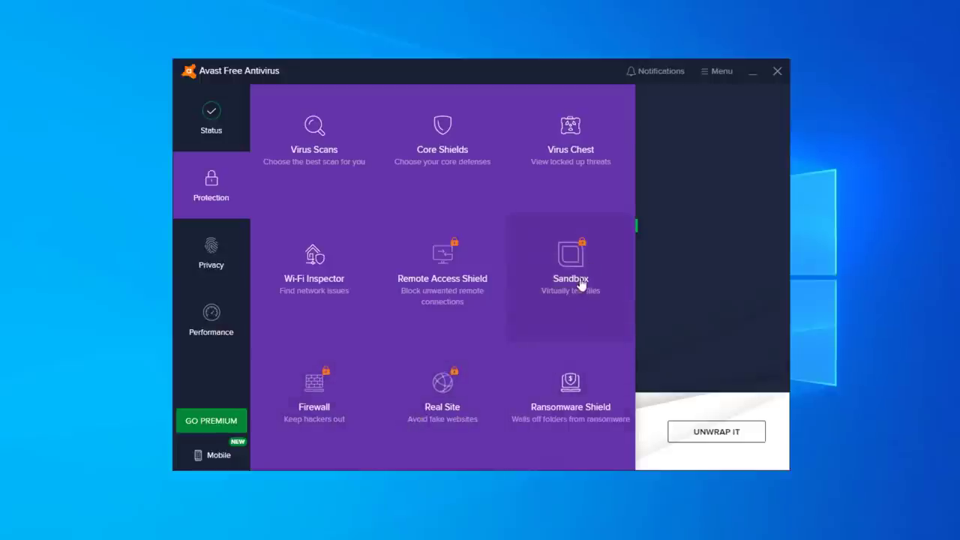
pyautogui.click(424, 403)
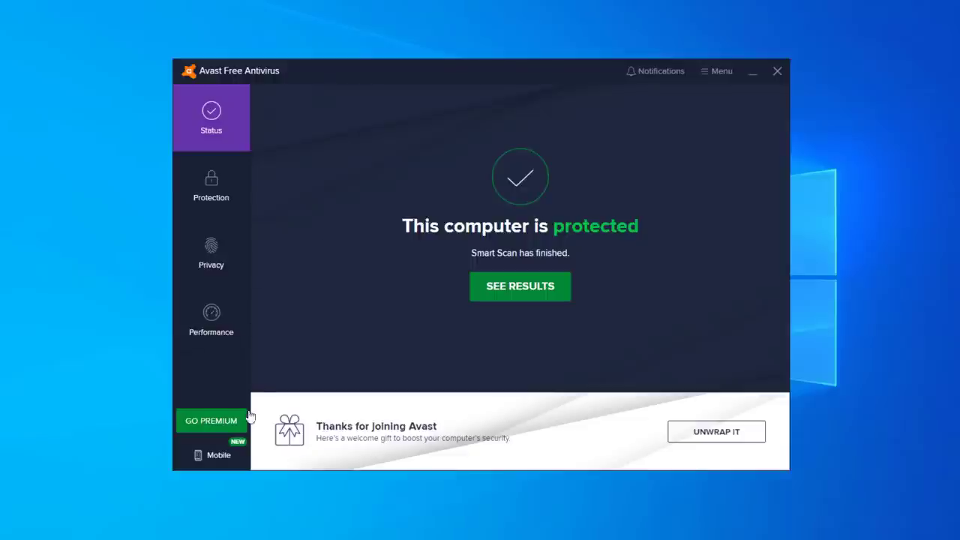
# Upgrade to Avast Premium Security by choosing the 1 device plan at Rs 89.00 per month and buying it
pyautogui.click(200, 425)
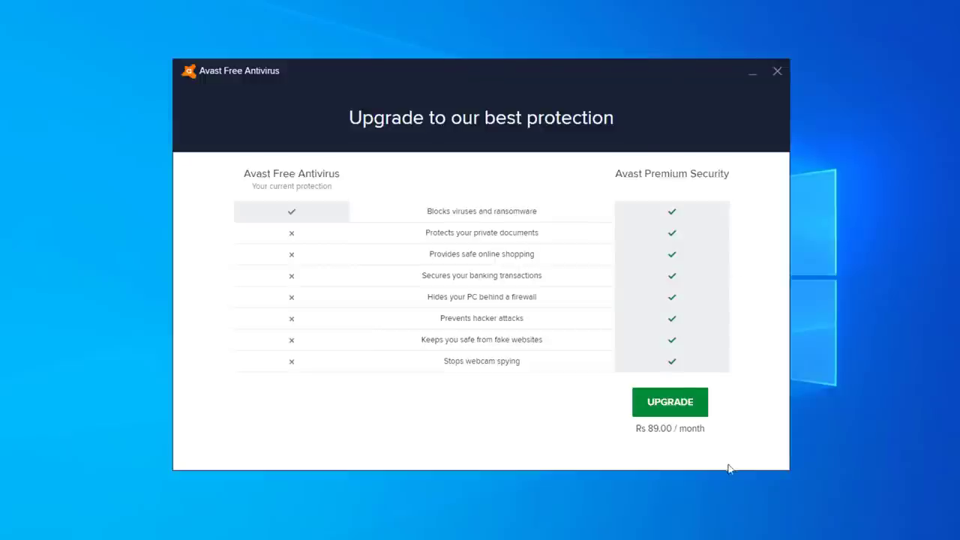
pyautogui.click(669, 402)
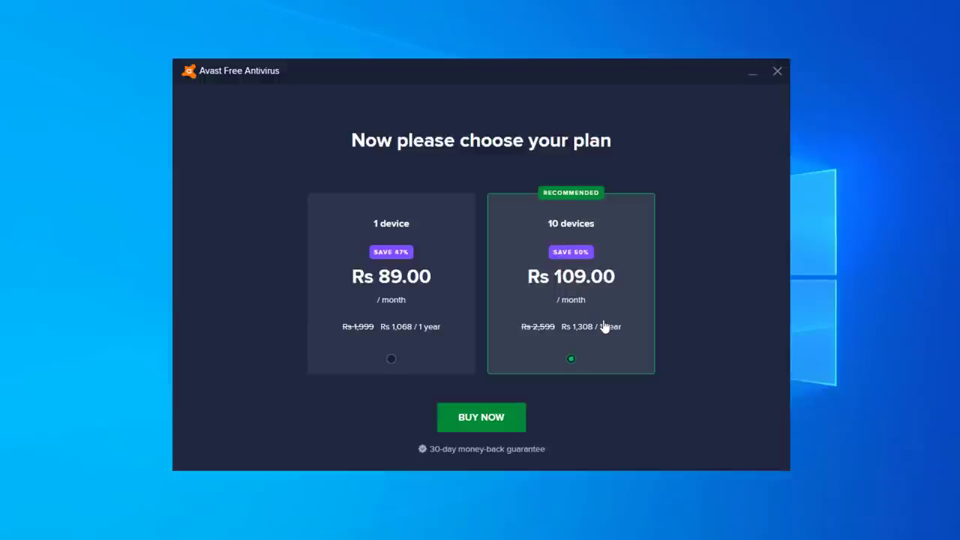
pyautogui.click(392, 360)
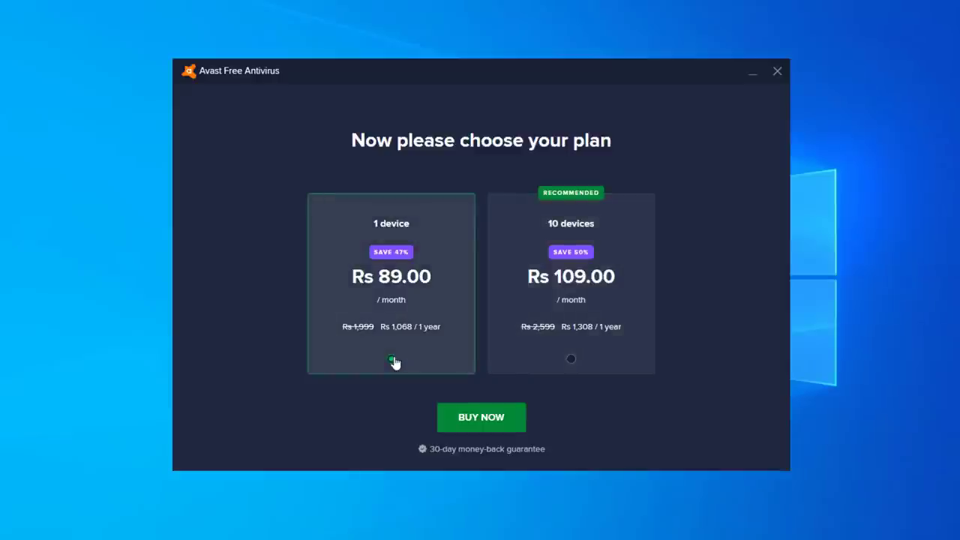
pyautogui.click(485, 420)
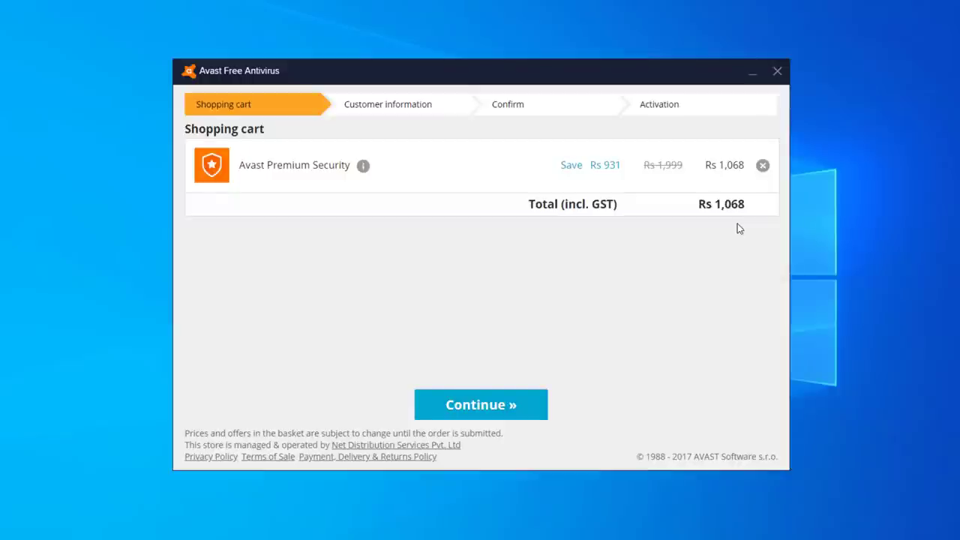
# Proceed through the shopping cart, customer information and order review to the CCAvenue payment page
pyautogui.click(497, 408)
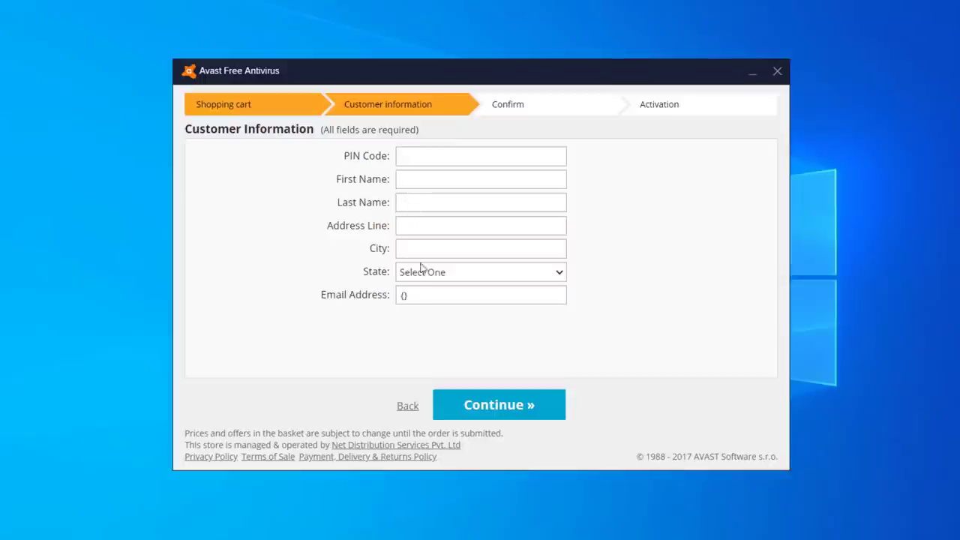
pyautogui.click(518, 405)
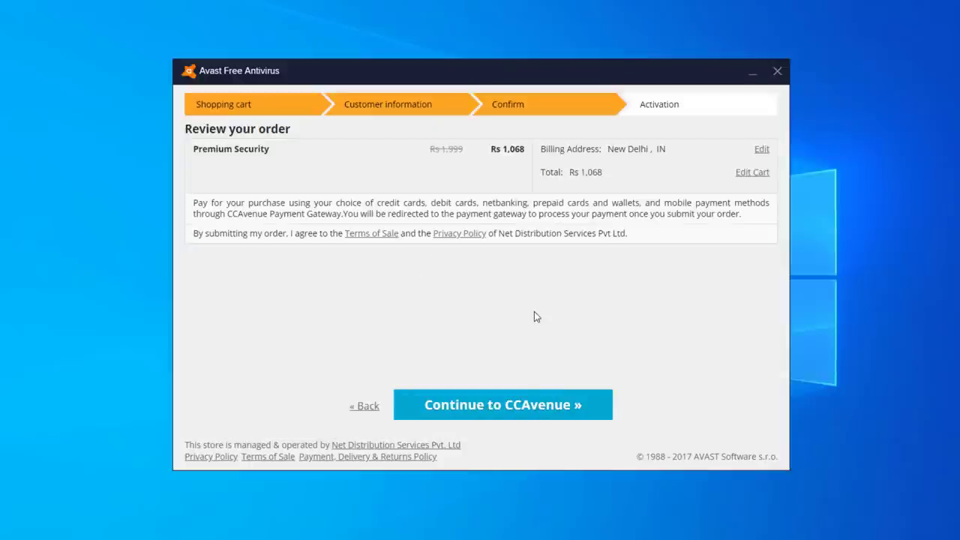
pyautogui.click(456, 405)
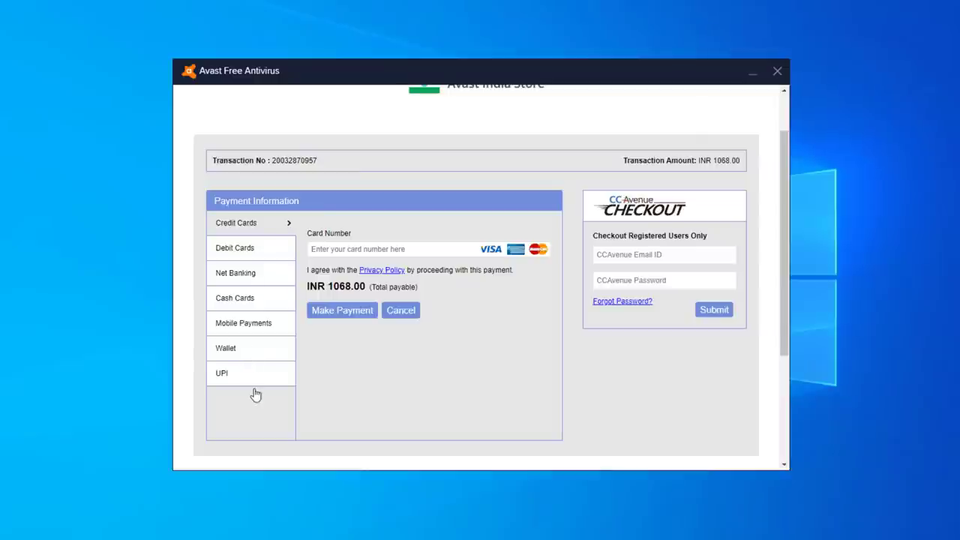
# Pay for the order by net banking with HDFC Bank and submit the one-time password
pyautogui.click(243, 282)
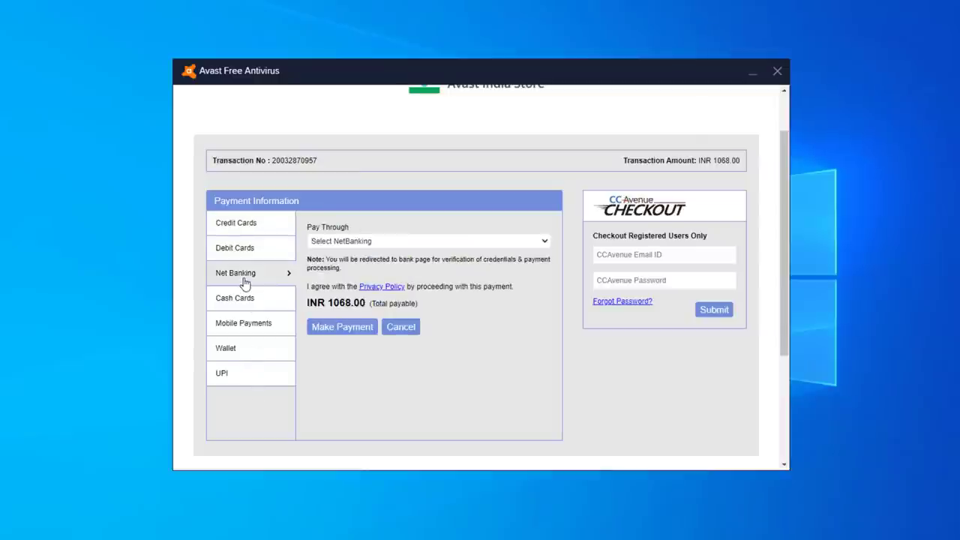
pyautogui.click(365, 243)
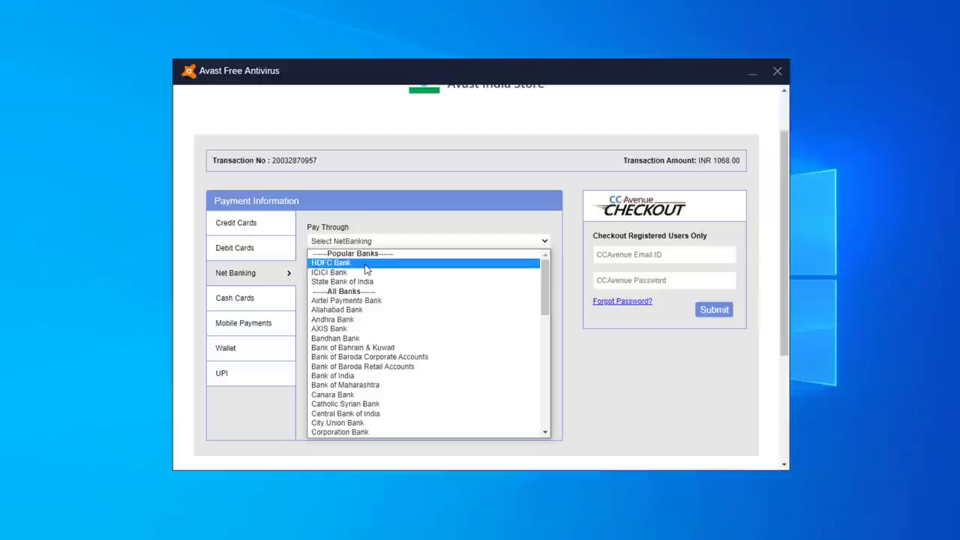
pyautogui.click(364, 264)
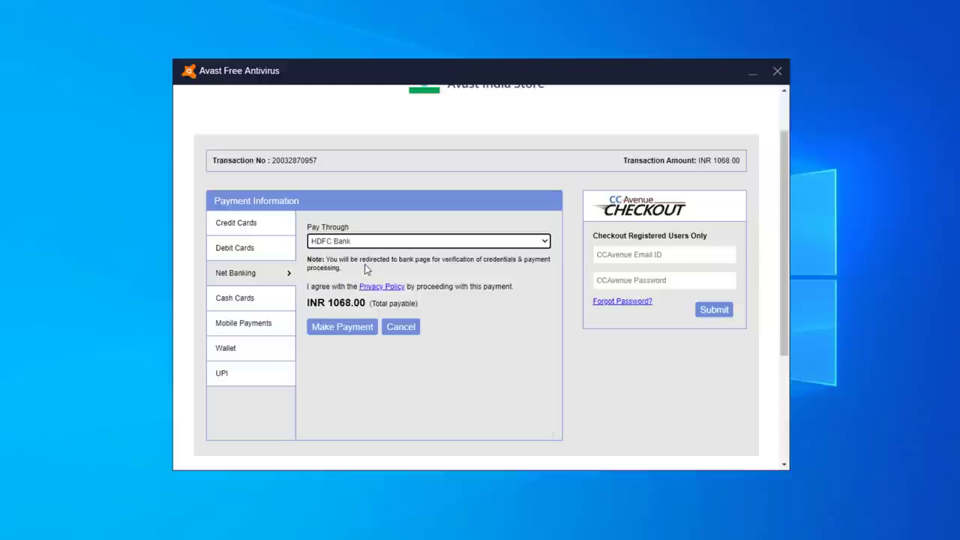
pyautogui.click(345, 334)
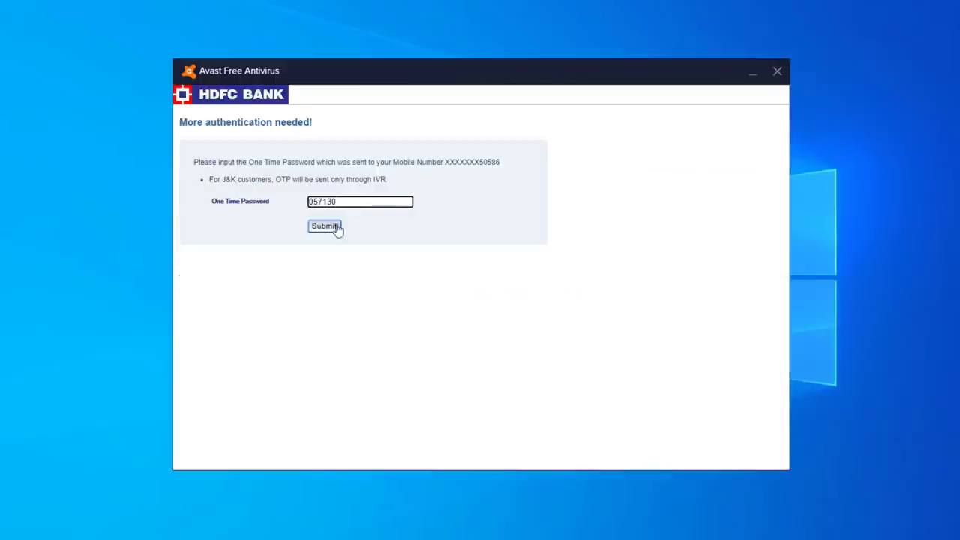
pyautogui.click(337, 229)
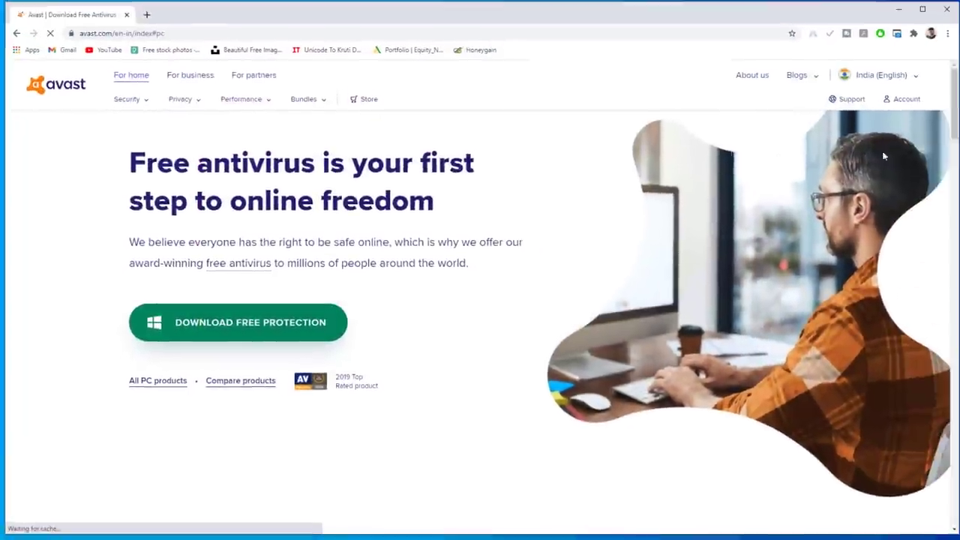
# On the Avast website, sign in to the account with Google and copy the Premium Security subscription's activation code
pyautogui.click(903, 101)
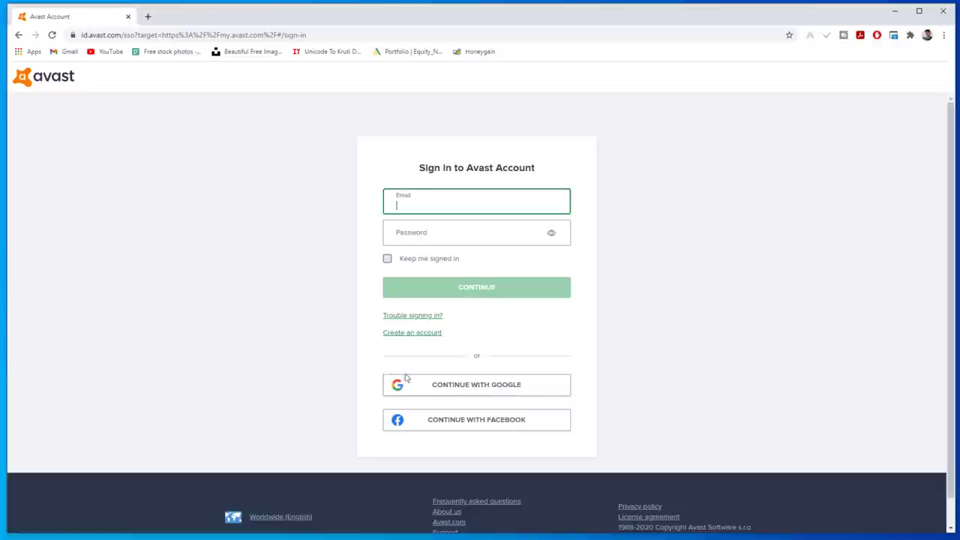
pyautogui.click(472, 390)
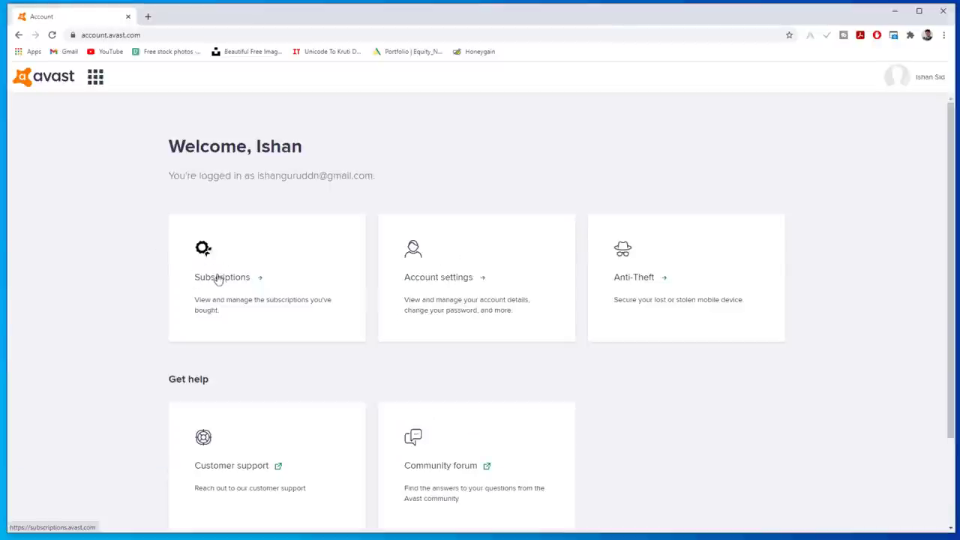
pyautogui.click(218, 278)
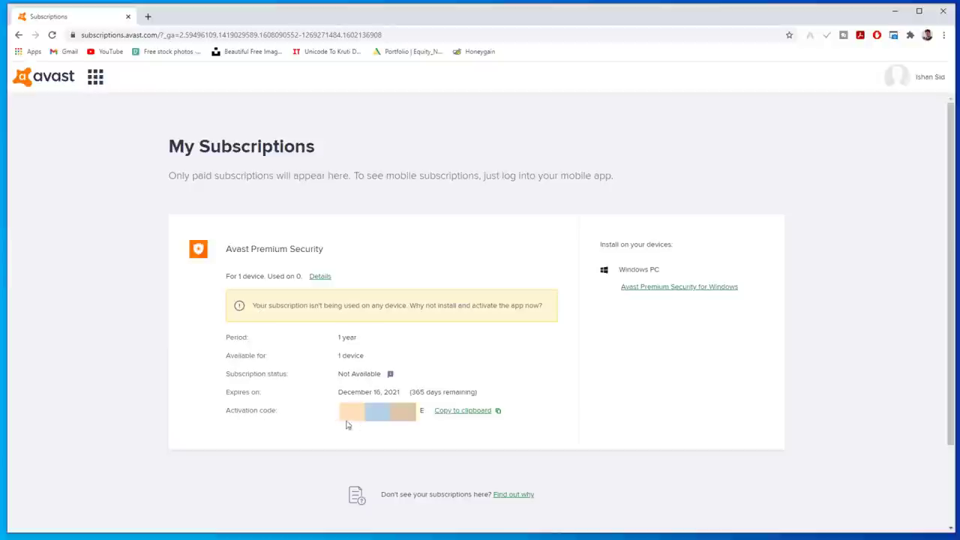
pyautogui.click(459, 412)
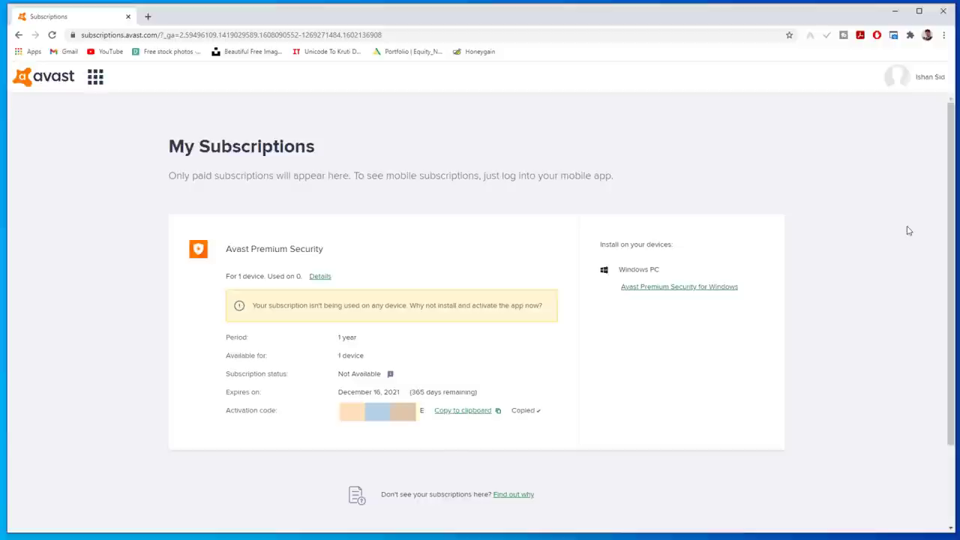
# In the Avast account settings, set a new account password in the Security section and confirm it
pyautogui.click(932, 78)
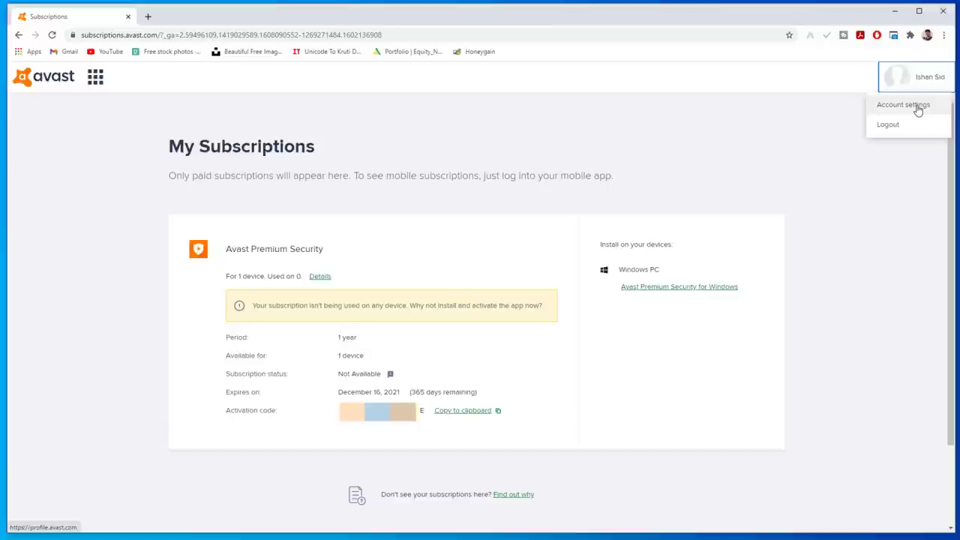
pyautogui.click(903, 104)
pyautogui.scroll(-4, 380, 392)
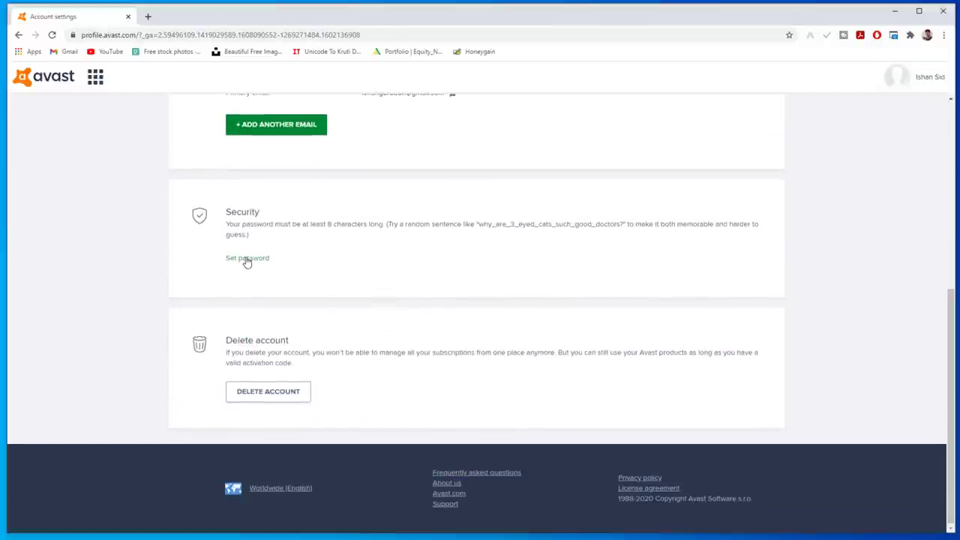
pyautogui.click(247, 260)
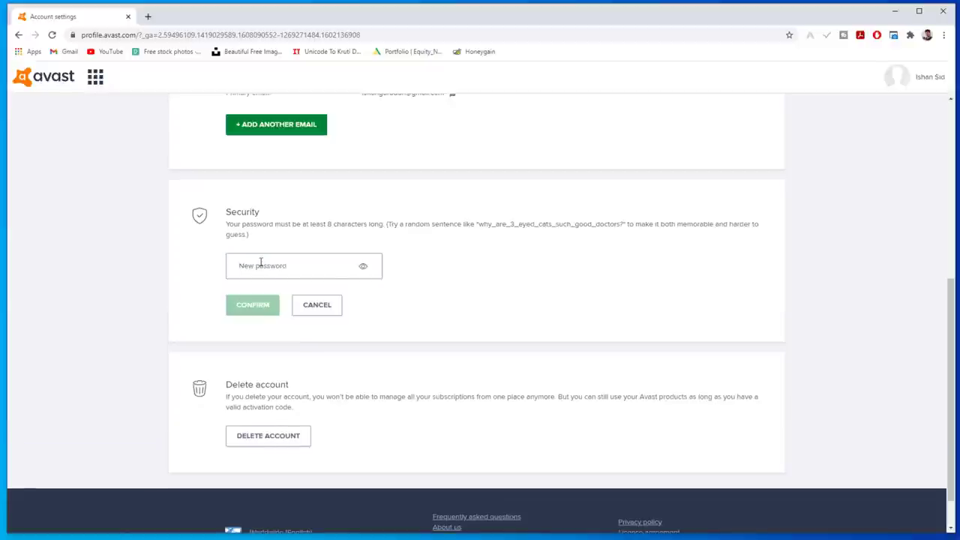
pyautogui.click(260, 261)
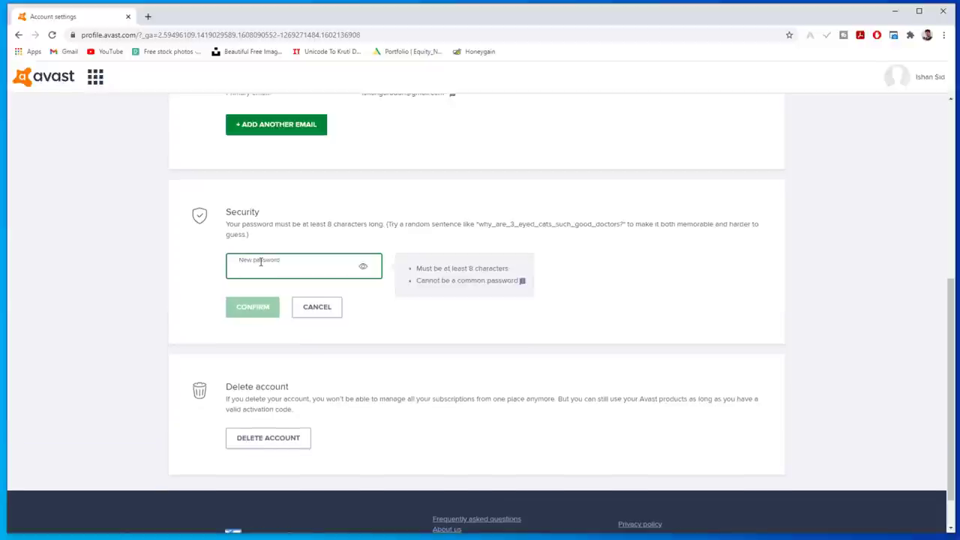
pyautogui.hotkey('ctrl', 'v')
pyautogui.click(239, 307)
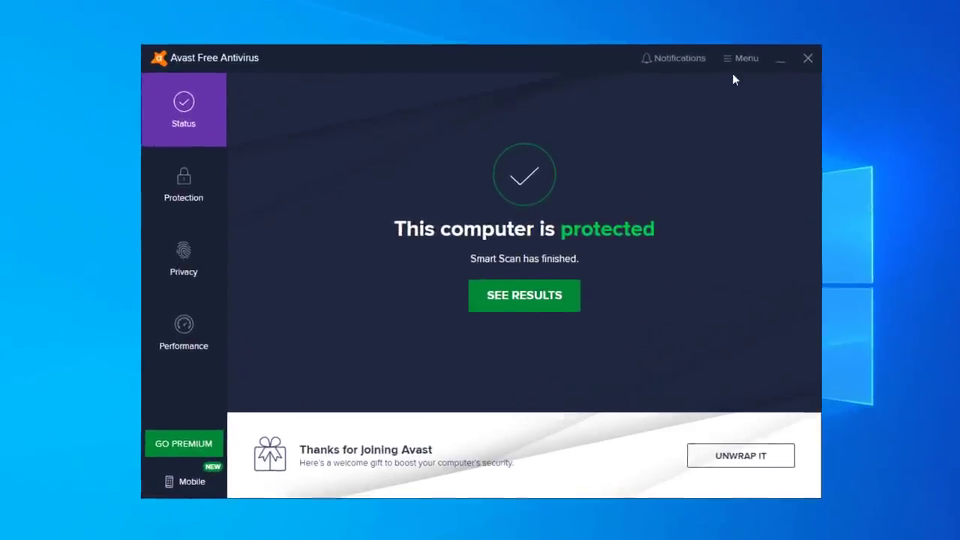
# Switch to Avast Free Antivirus, sign in to the Avast account and activate the Avast Premium Security subscription on this computer
pyautogui.click(744, 60)
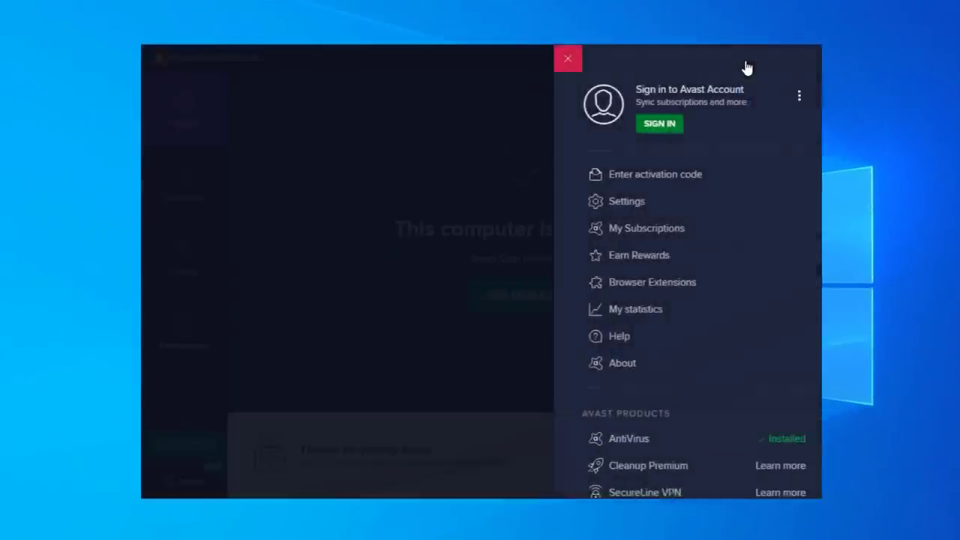
pyautogui.click(637, 179)
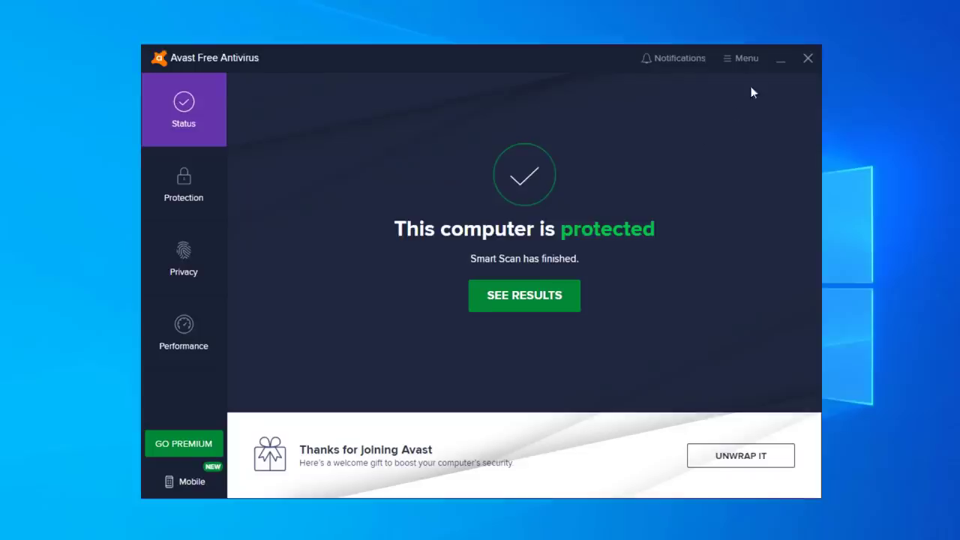
pyautogui.click(741, 63)
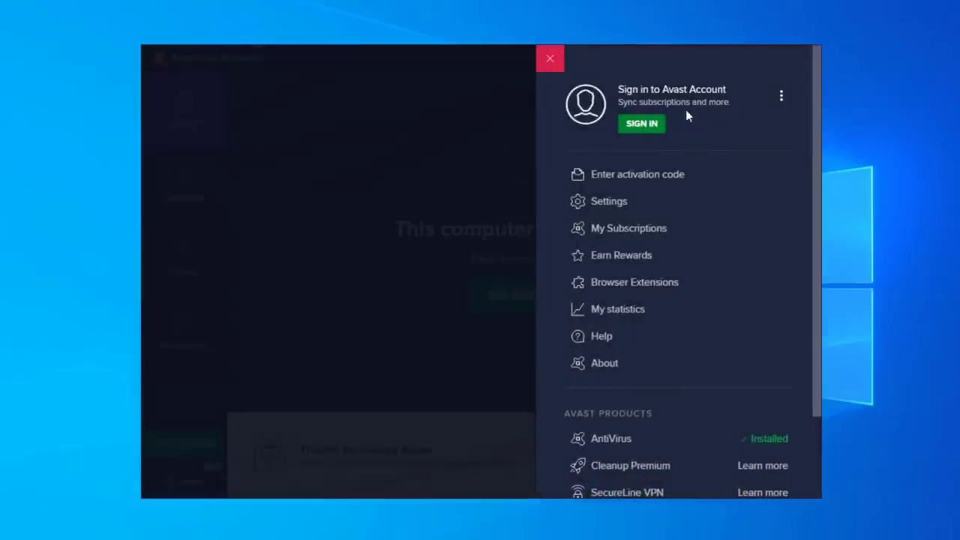
pyautogui.click(642, 124)
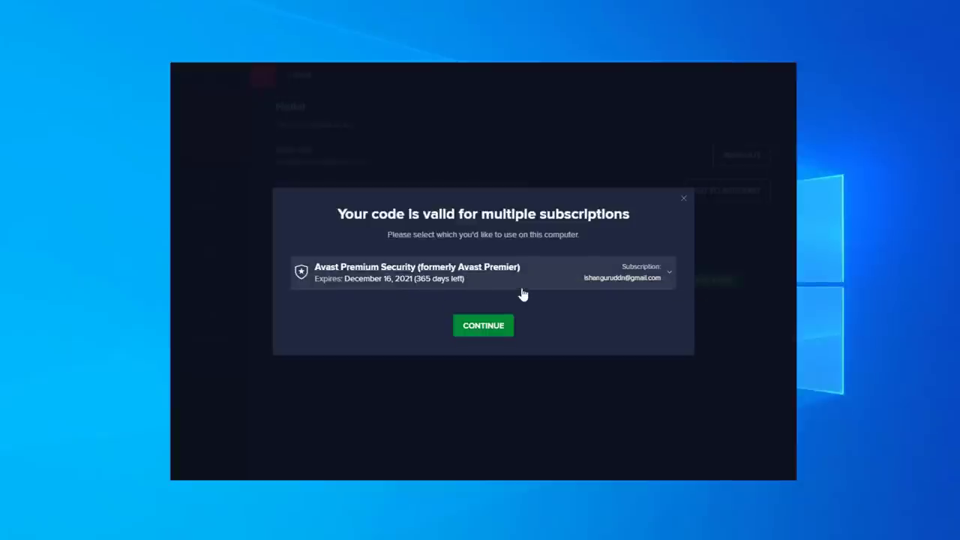
pyautogui.click(484, 326)
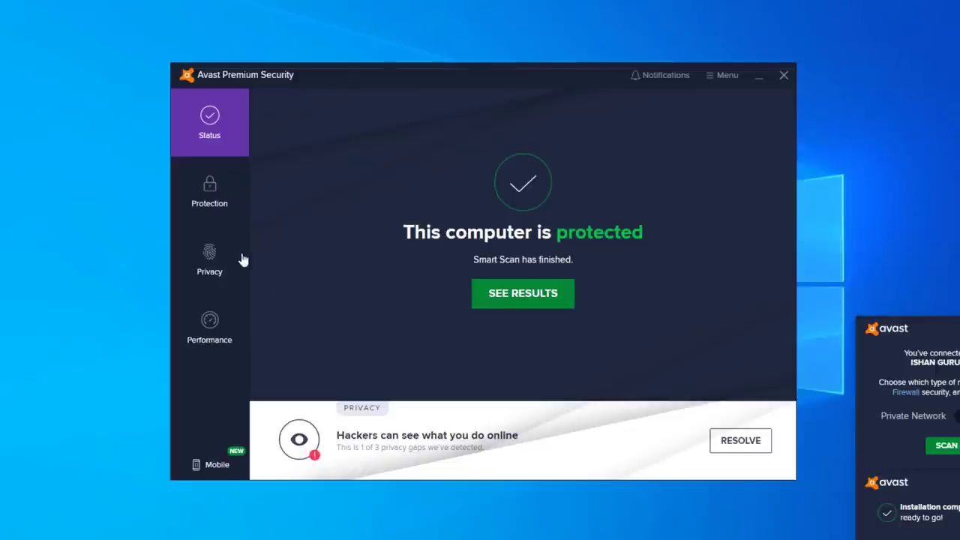
# Examine the Real Site and Firewall protection features, Password Protection for browsers, and the available performance tools
pyautogui.click(218, 206)
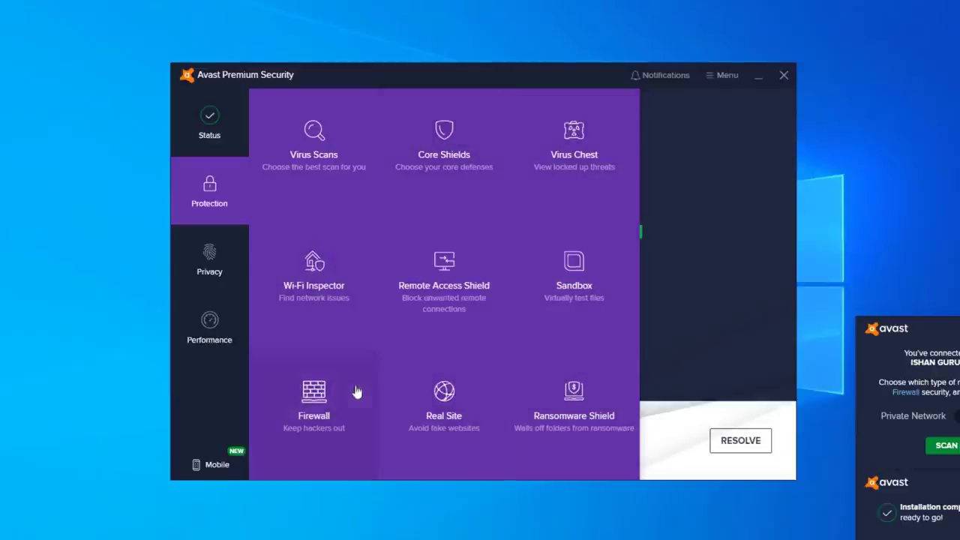
pyautogui.click(452, 402)
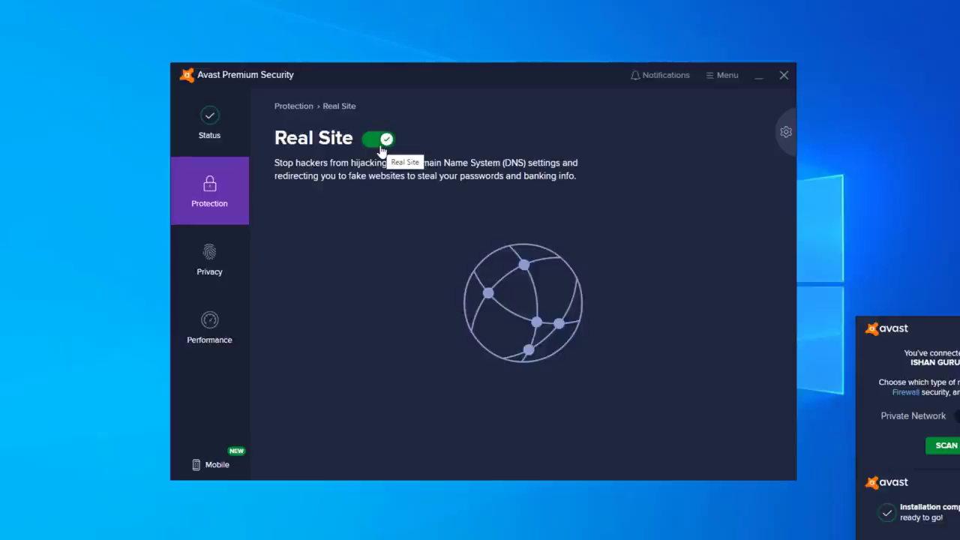
pyautogui.click(222, 206)
pyautogui.click(318, 410)
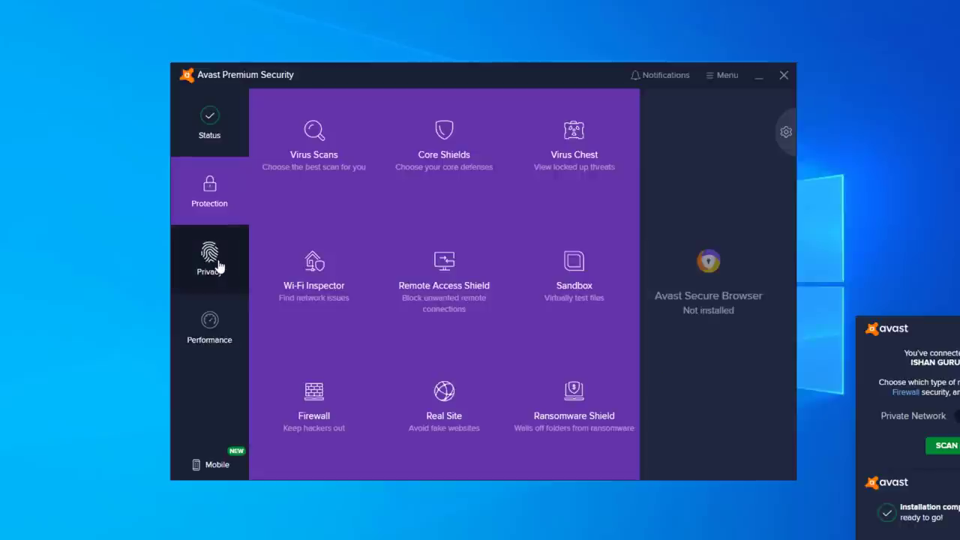
pyautogui.click(210, 263)
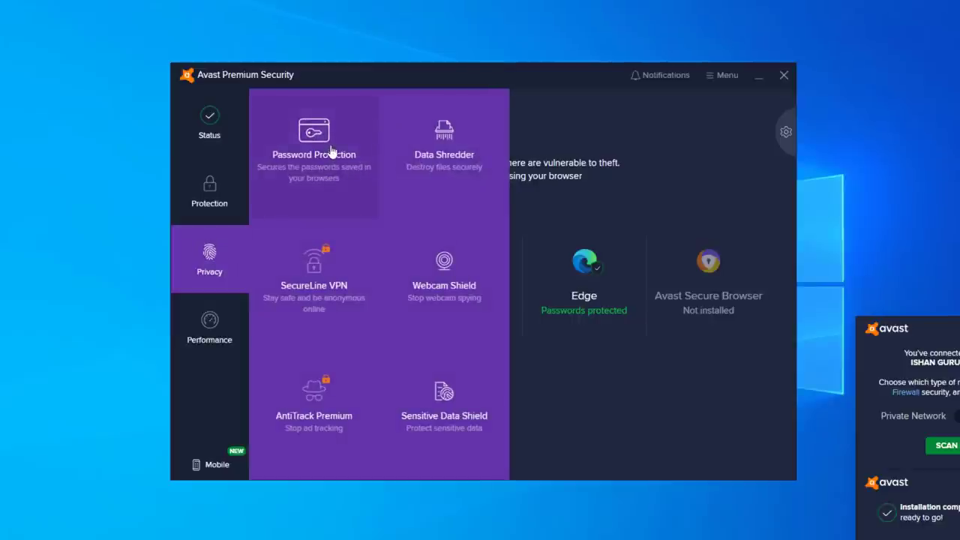
pyautogui.click(333, 154)
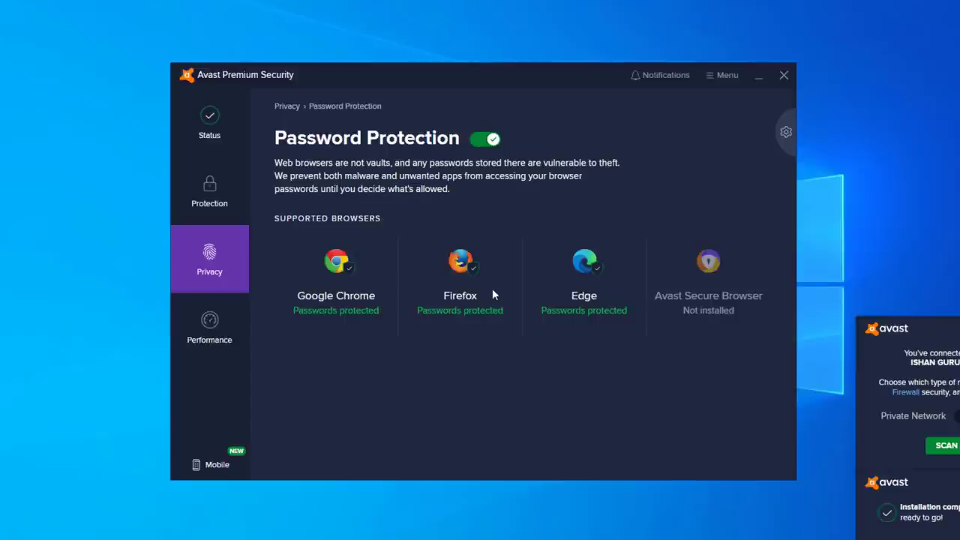
pyautogui.click(208, 330)
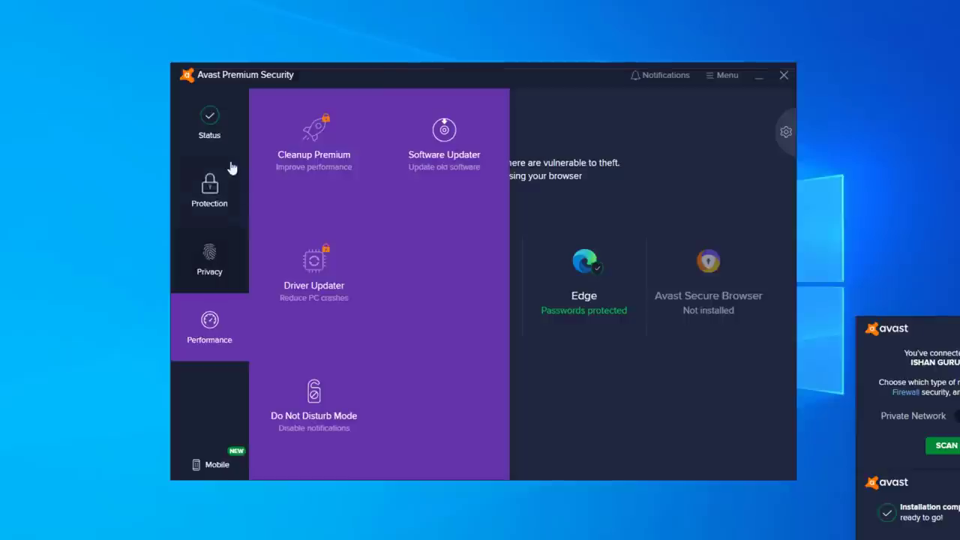
# Go through the Smart Scan results, resolve all advanced issues and finish with the monthly Smart Scan schedule enabled
pyautogui.click(209, 118)
pyautogui.click(488, 295)
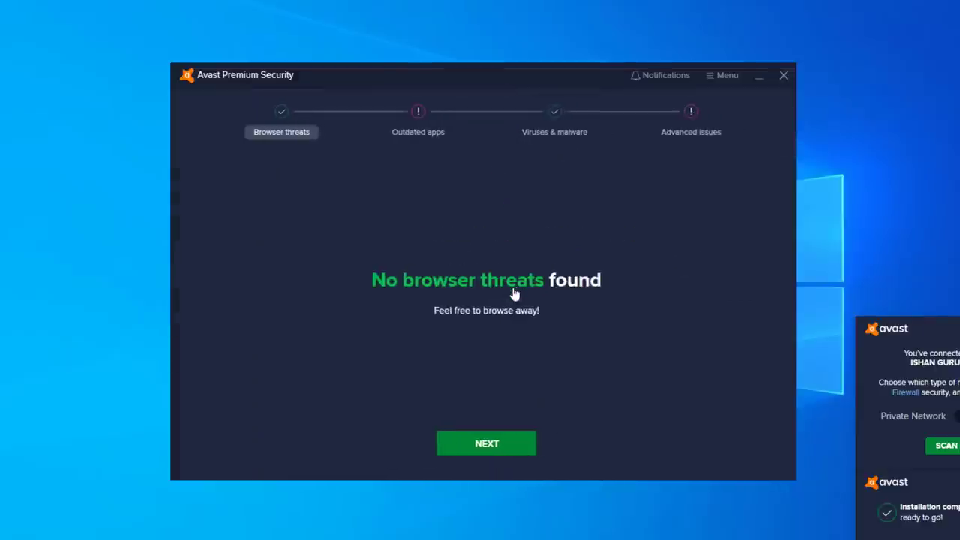
pyautogui.click(486, 443)
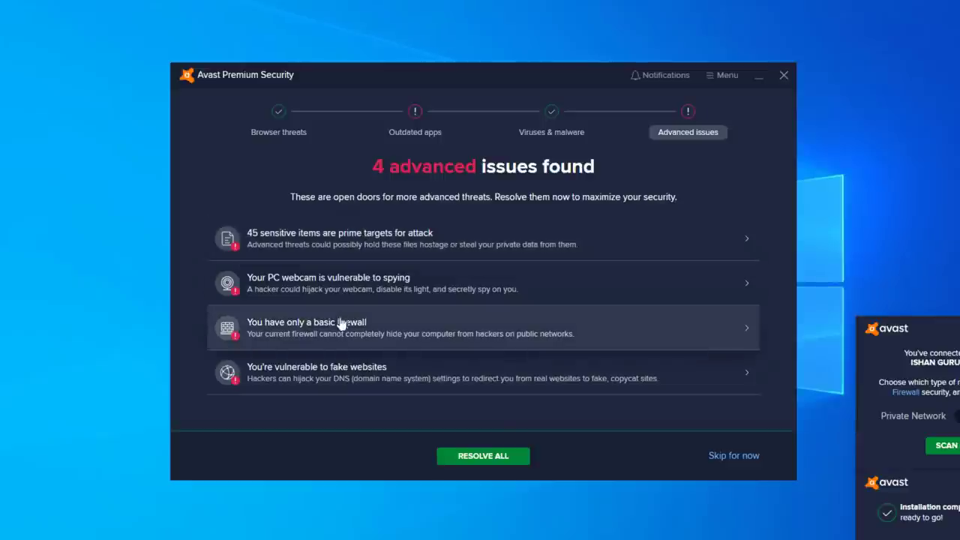
pyautogui.click(471, 459)
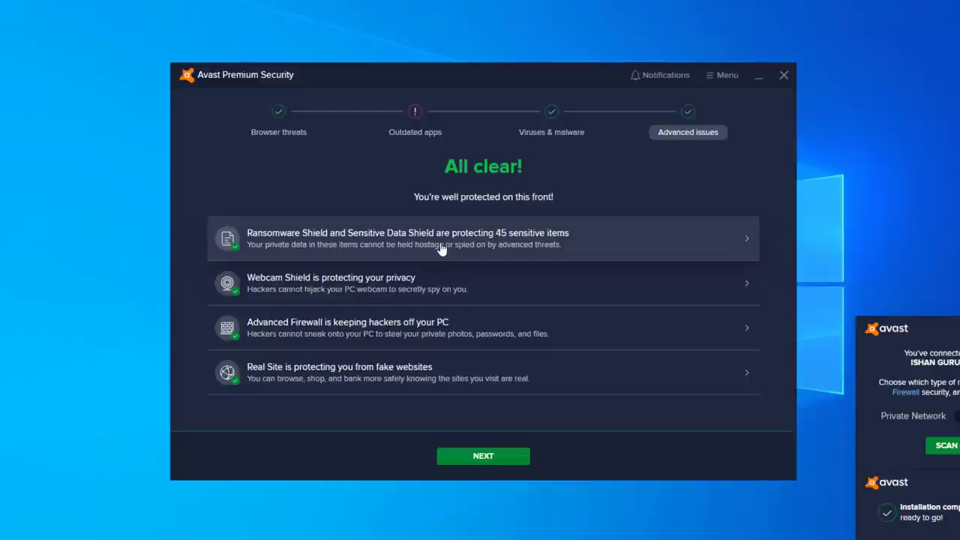
pyautogui.click(489, 459)
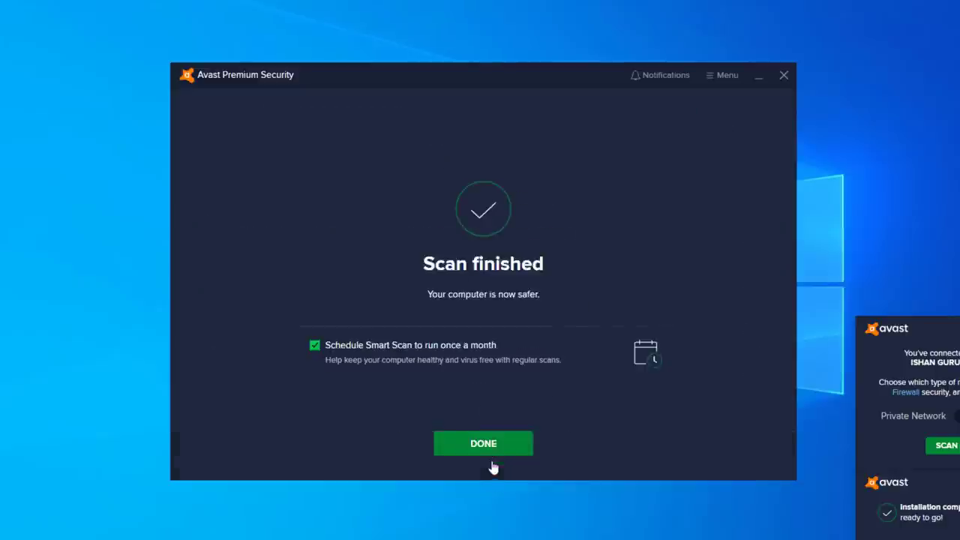
pyautogui.click(492, 449)
pyautogui.click(530, 449)
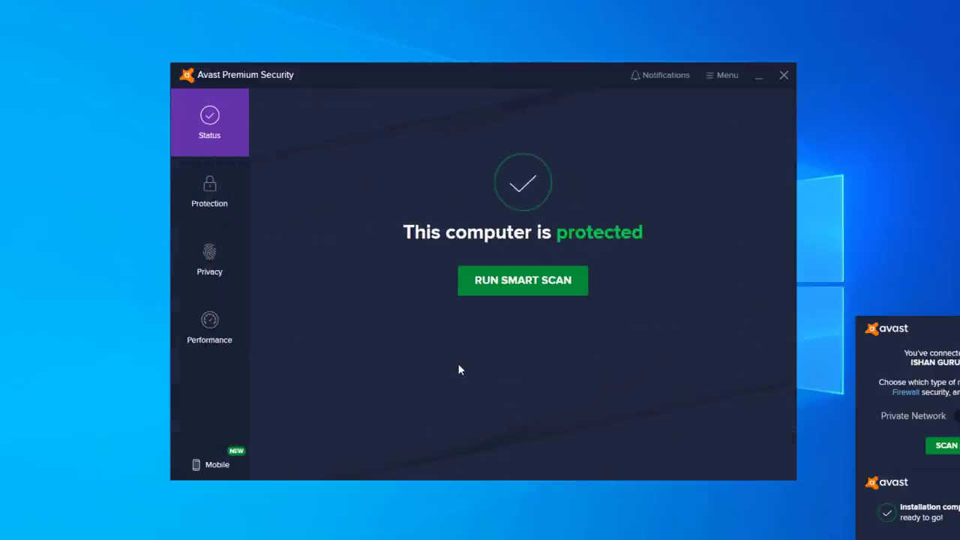